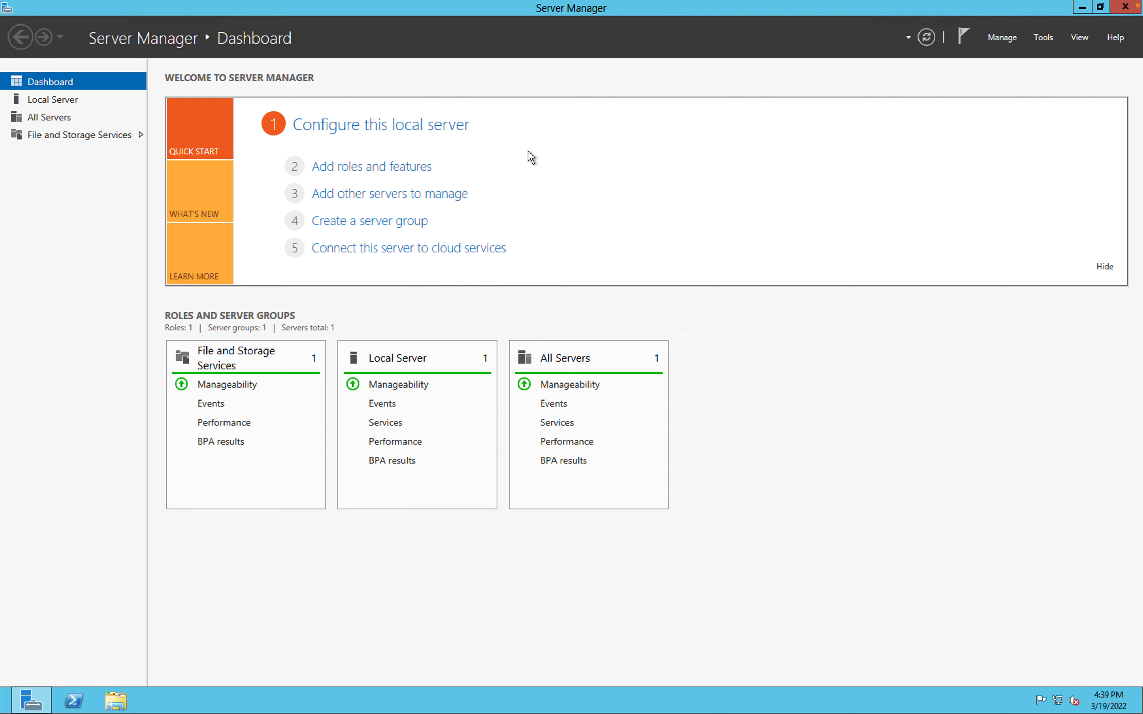
Step: Start adding roles and features with a role-based installation on the server Alif-Demo-AD
click(373, 178)
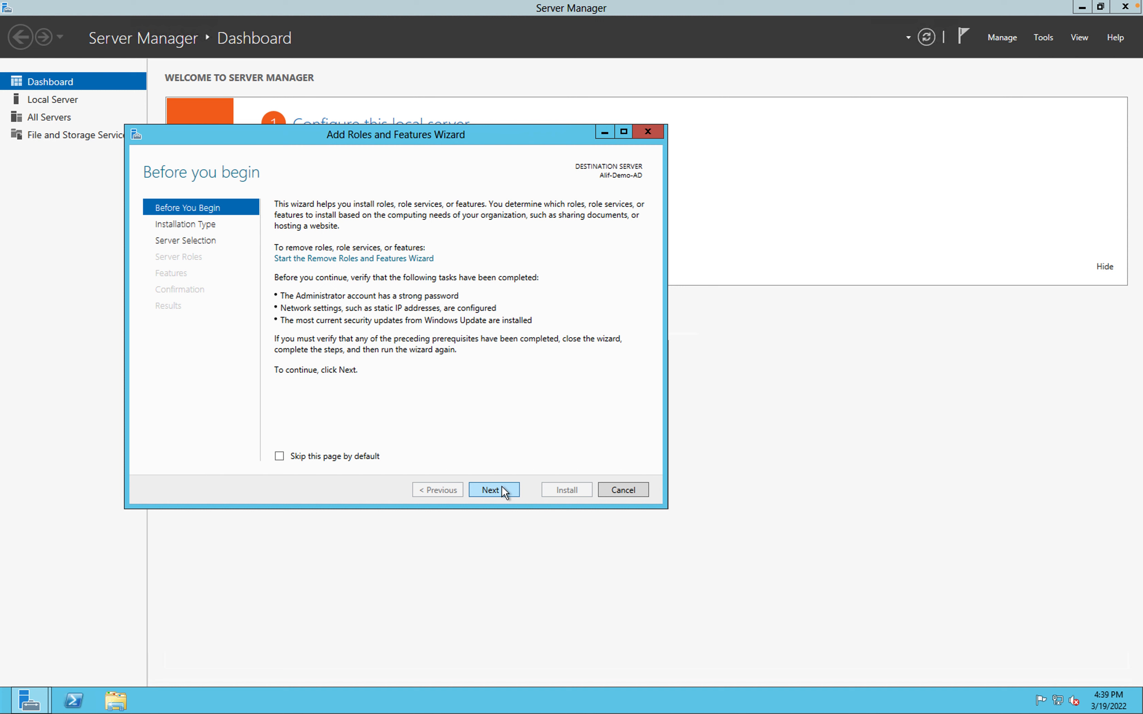
click(502, 490)
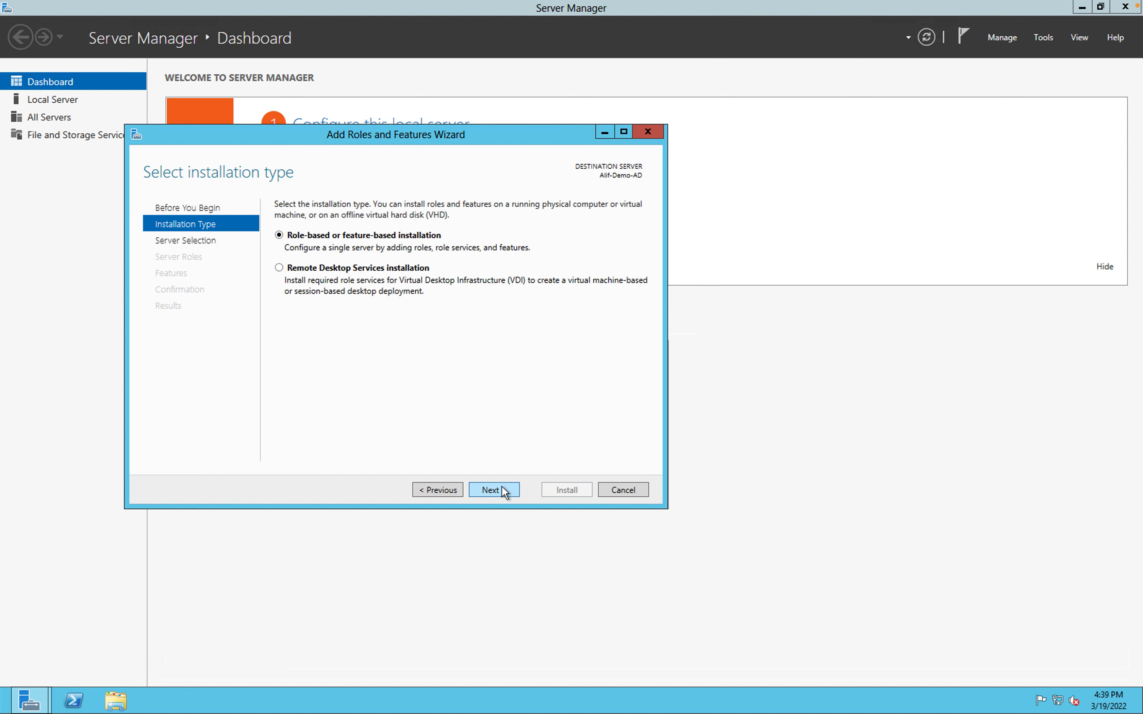
click(502, 489)
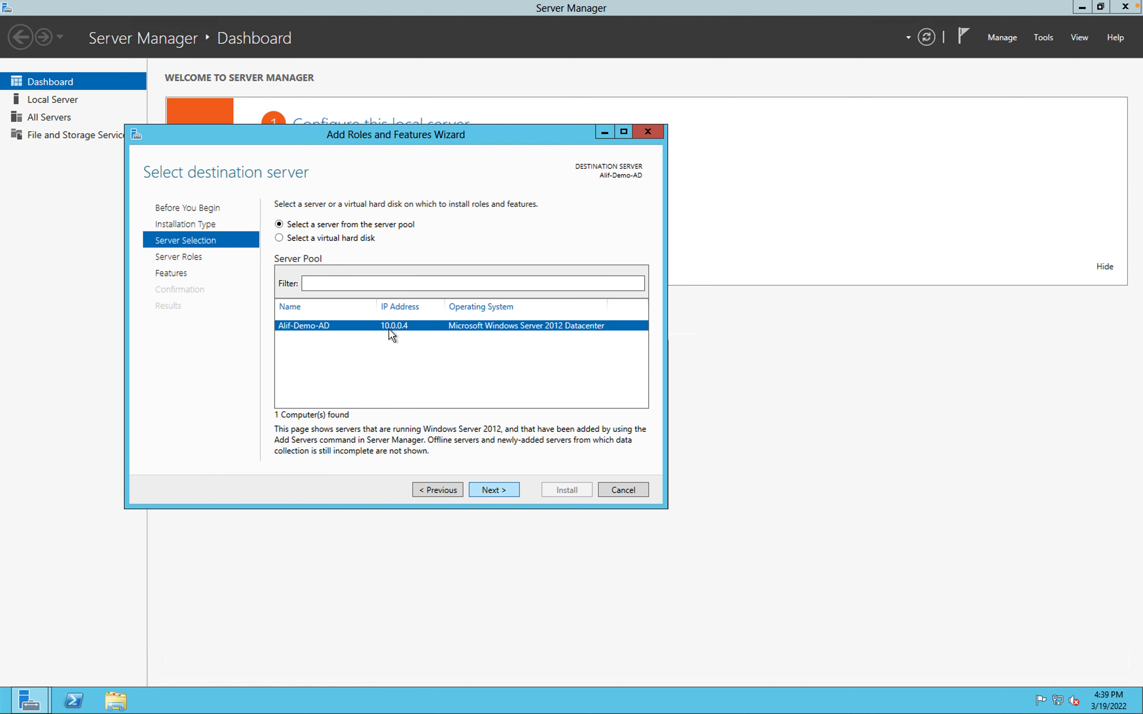
click(503, 493)
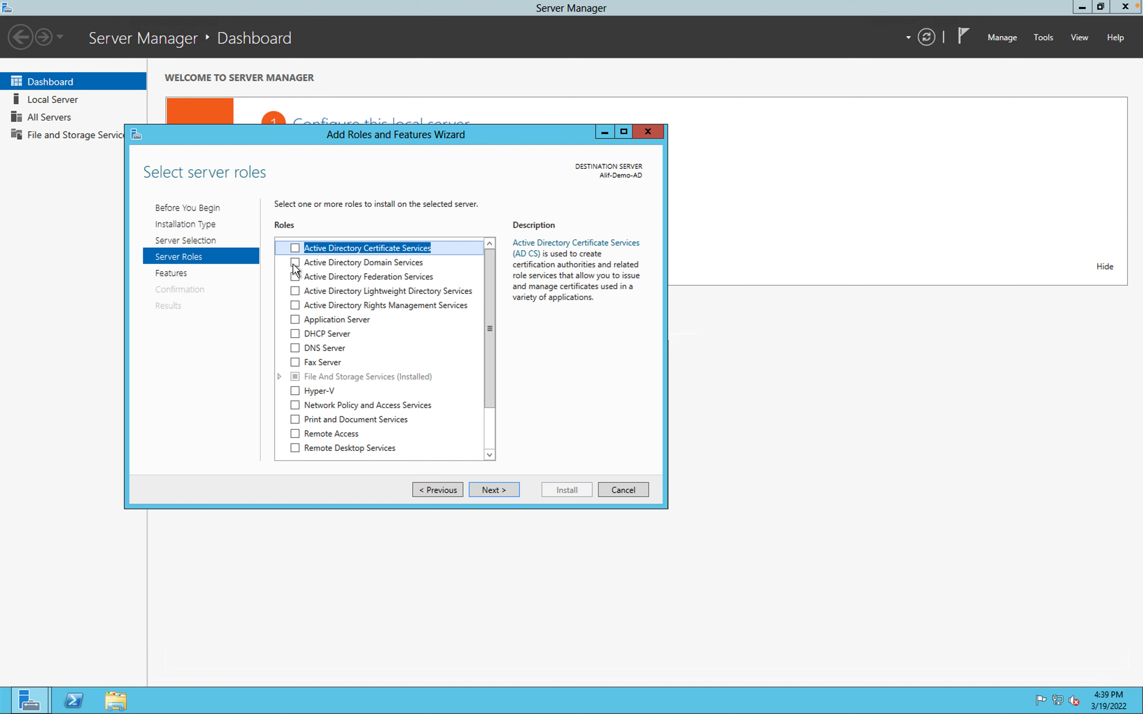
Step: Select the Active Directory Domain Services role with its required features and management tools, and install it
click(297, 264)
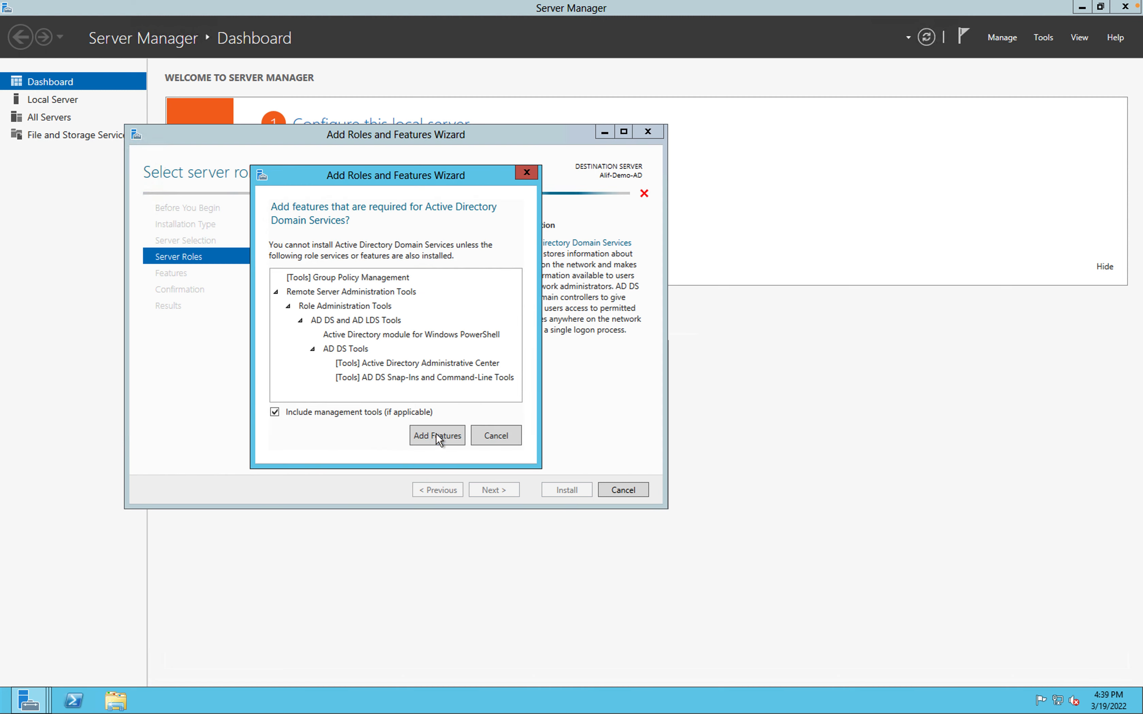
click(437, 434)
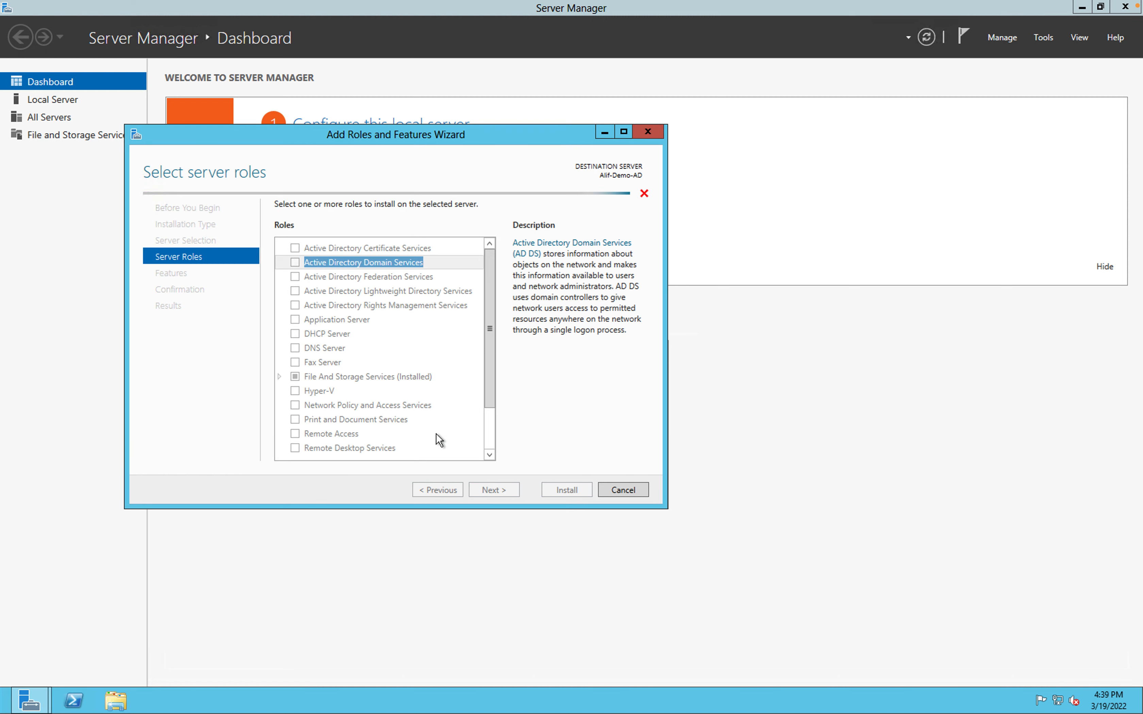
click(495, 492)
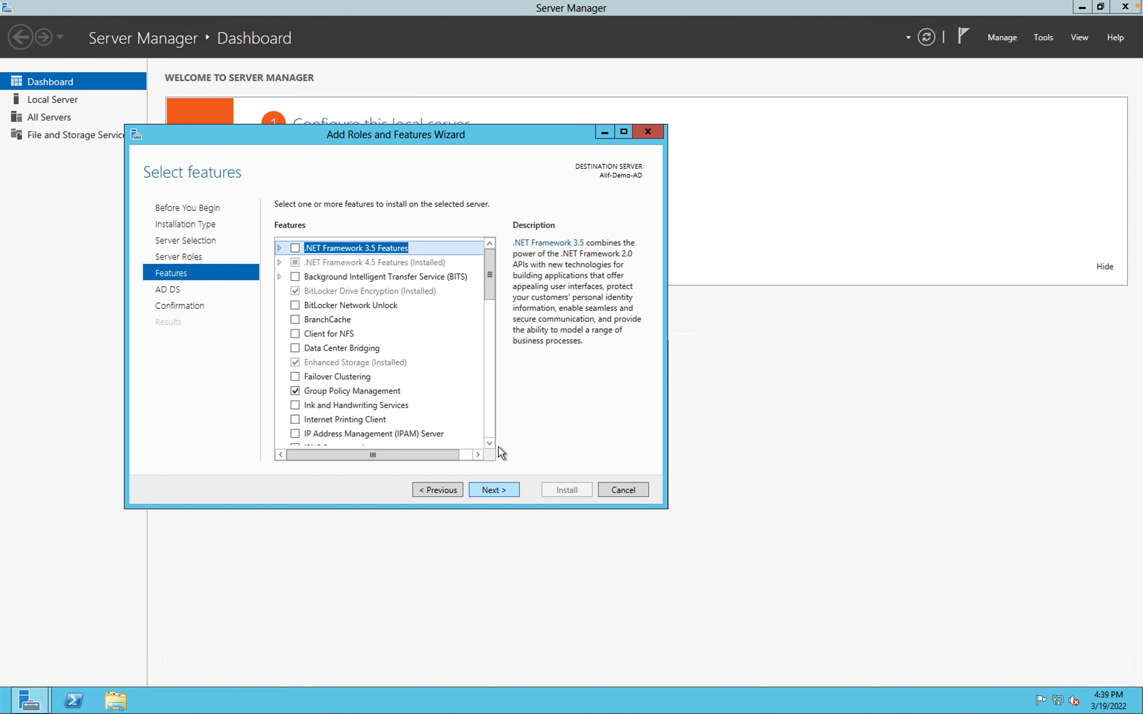
click(506, 494)
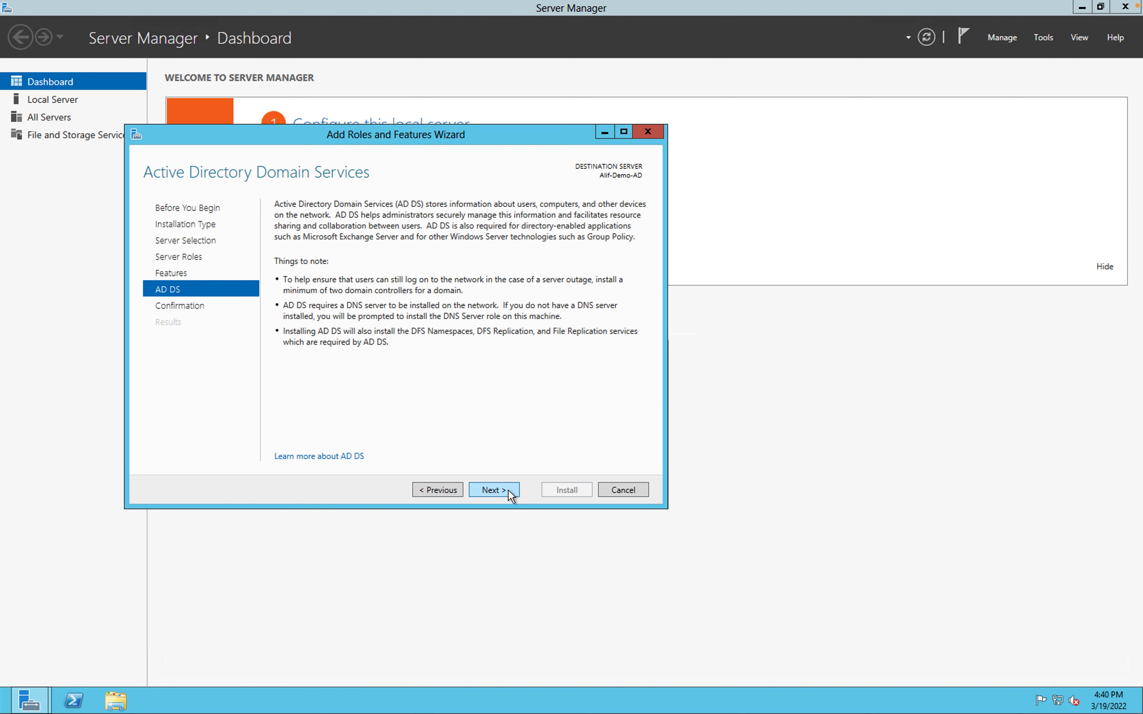
click(488, 496)
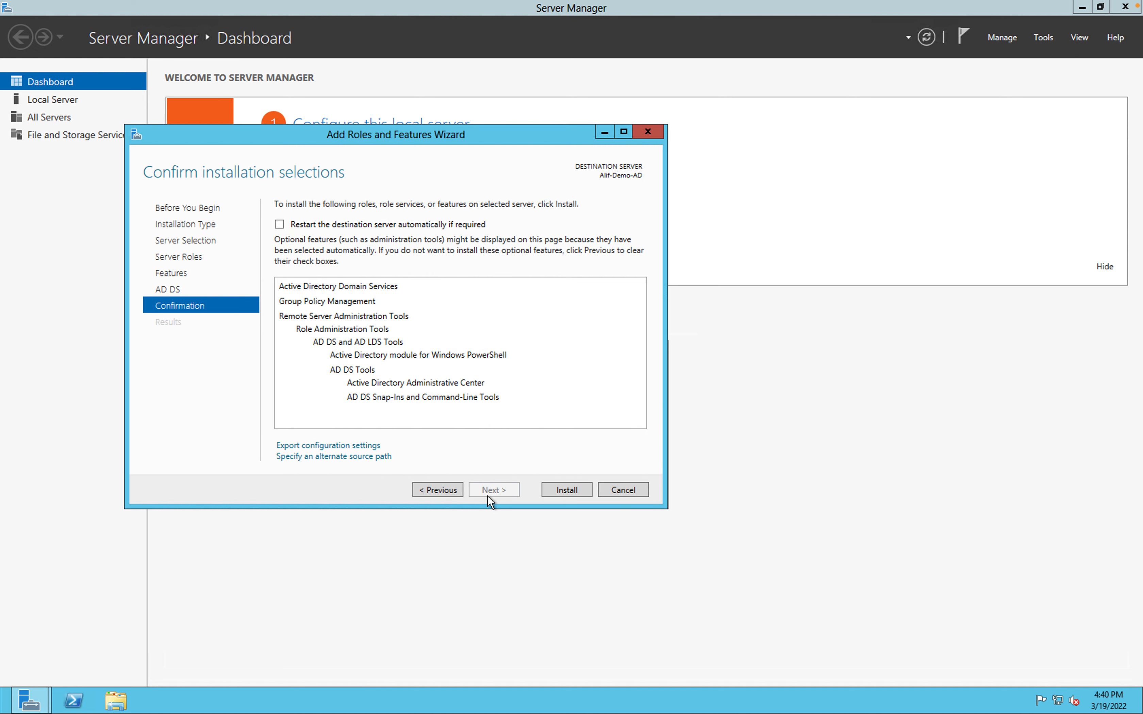
click(567, 491)
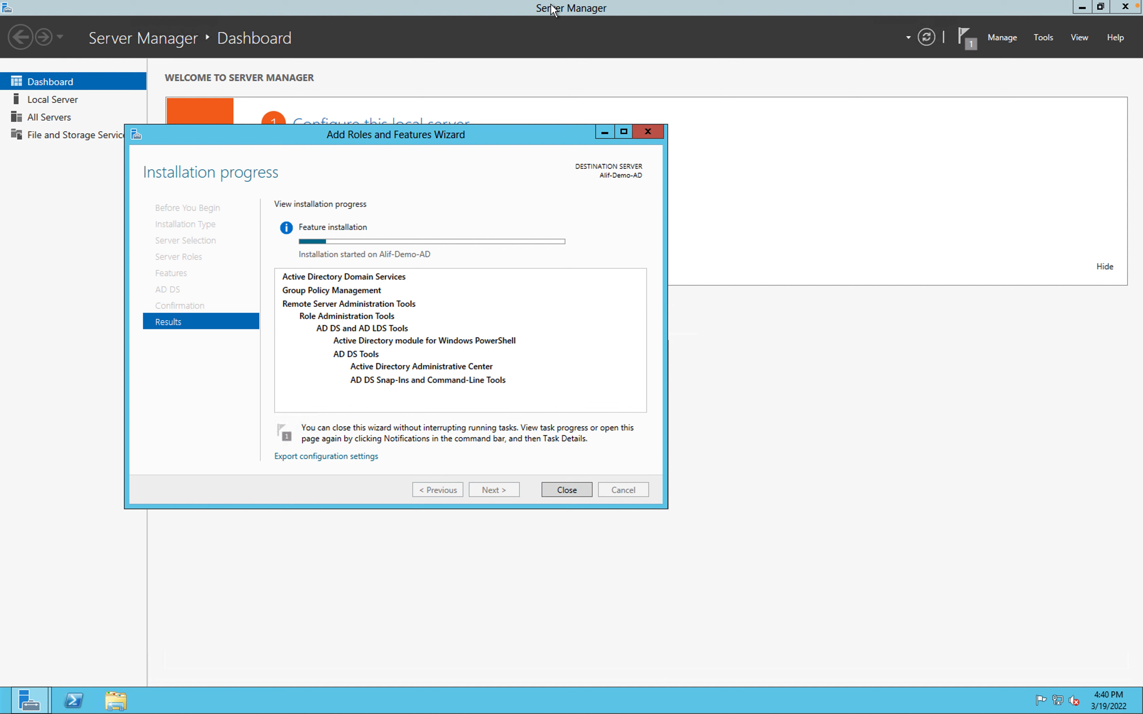
Step: Close the role installation wizard and start promoting this server to a domain controller
mouse_move(552, 5)
click(965, 38)
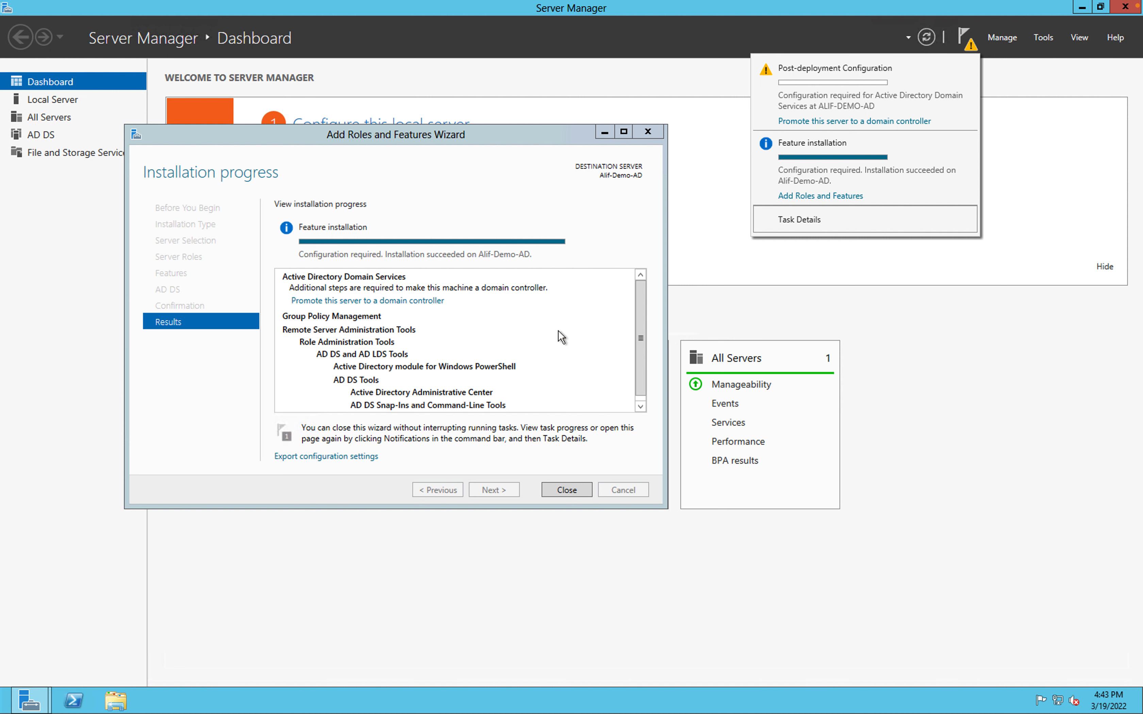
click(568, 495)
click(569, 491)
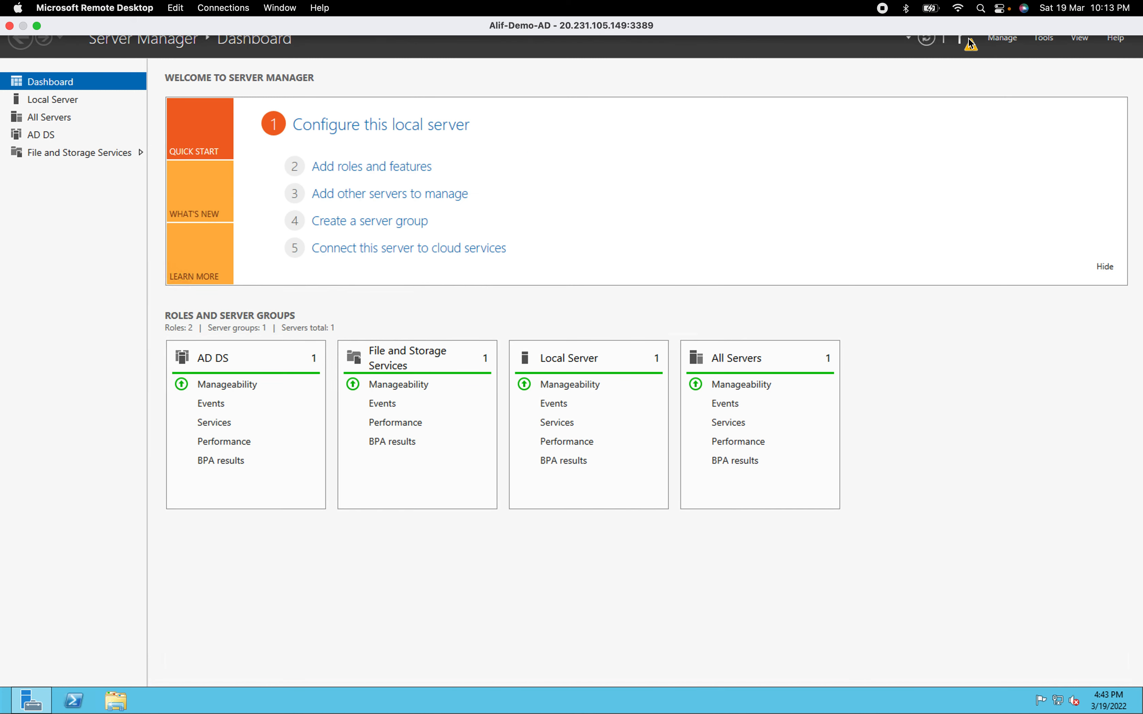
click(966, 38)
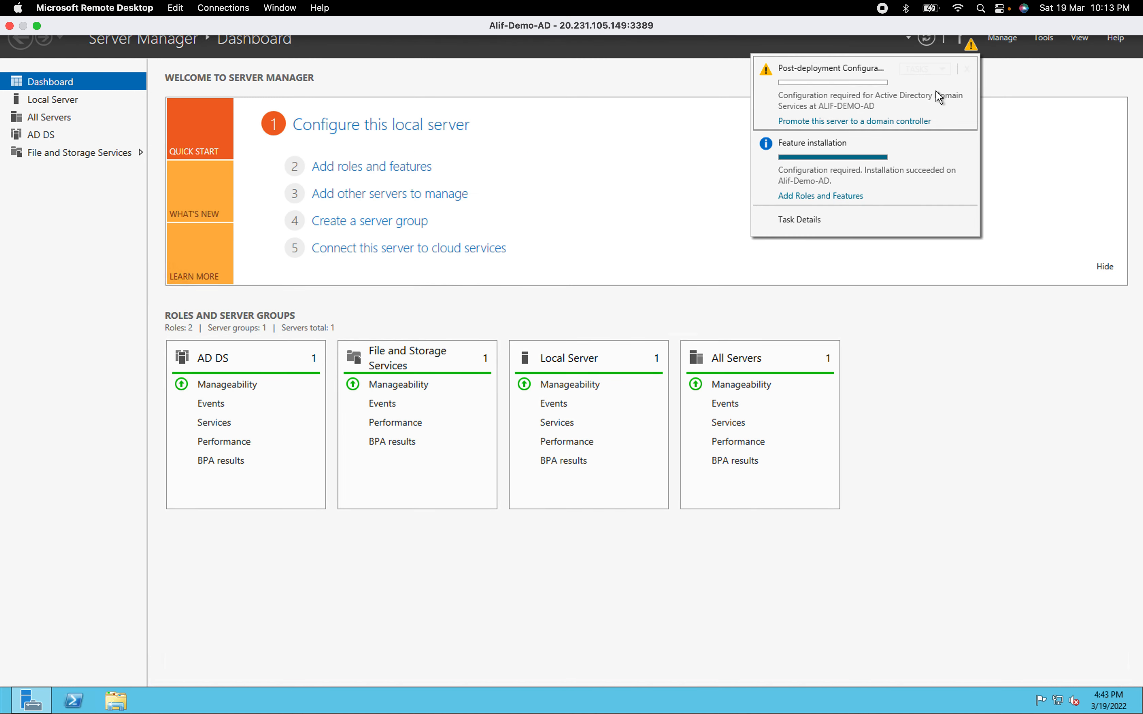
click(892, 122)
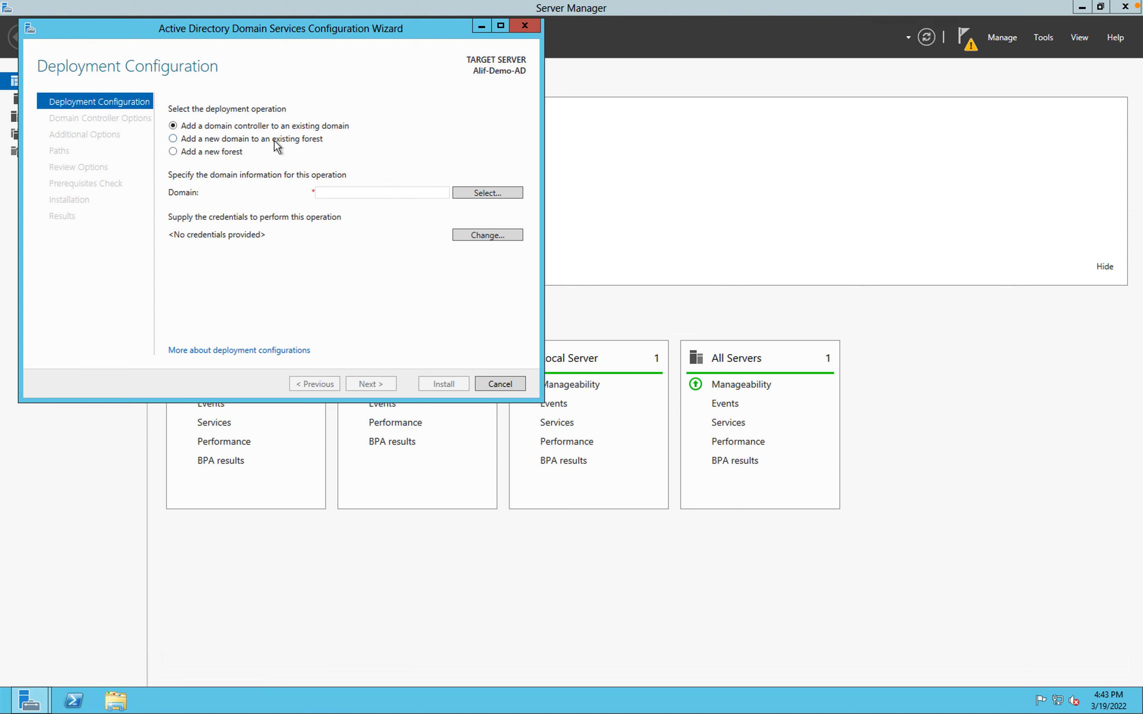
Step: Choose to add a new forest with the root domain name abc.com and continue to the domain controller options
click(221, 151)
click(378, 190)
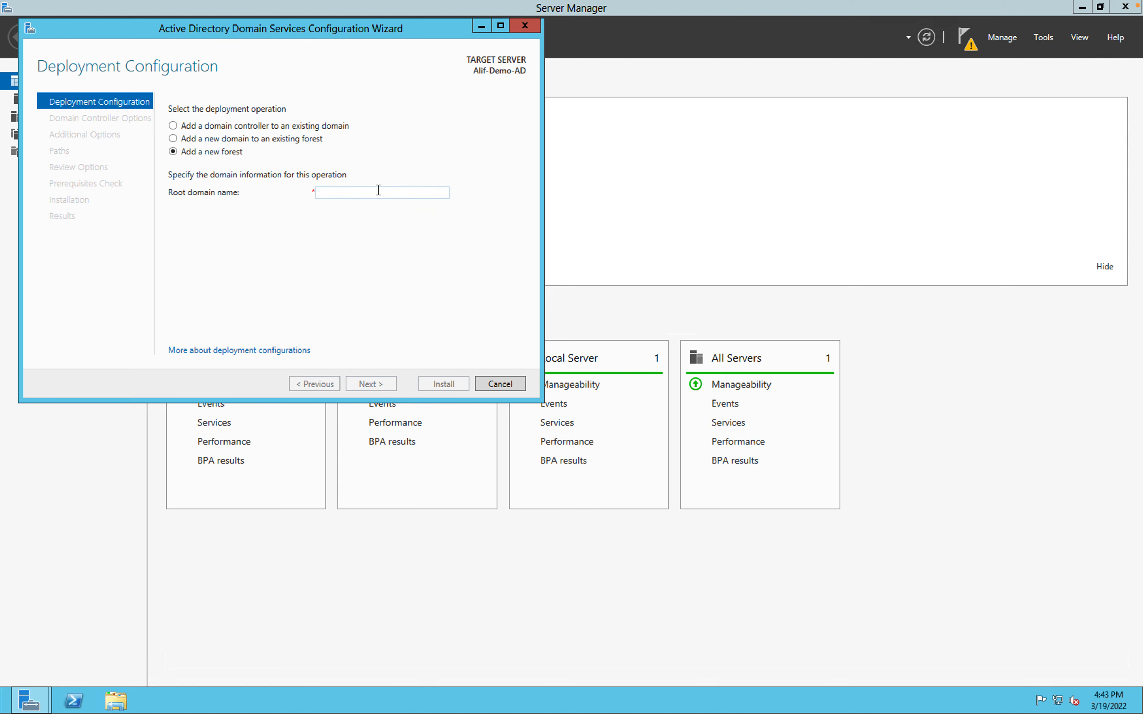
text(ab)
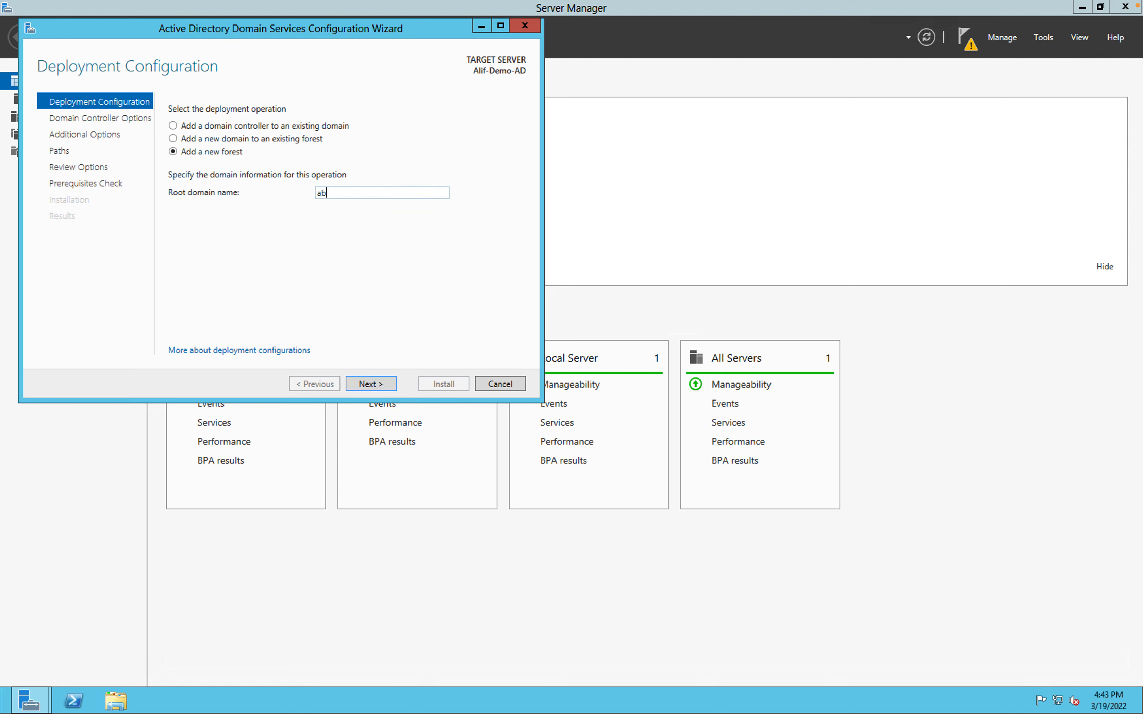
text(c.com)
key(Return)
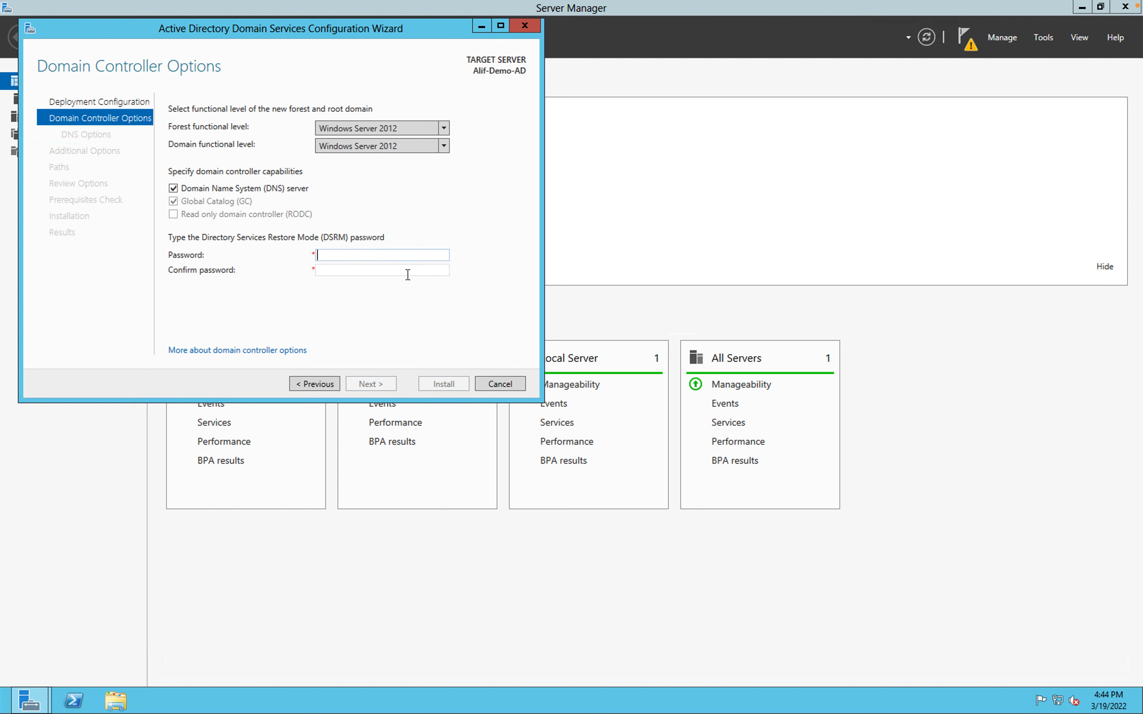
Step: Enter and confirm the Directory Services Restore Mode password, keeping the default domain controller options, and continue
text(P@)
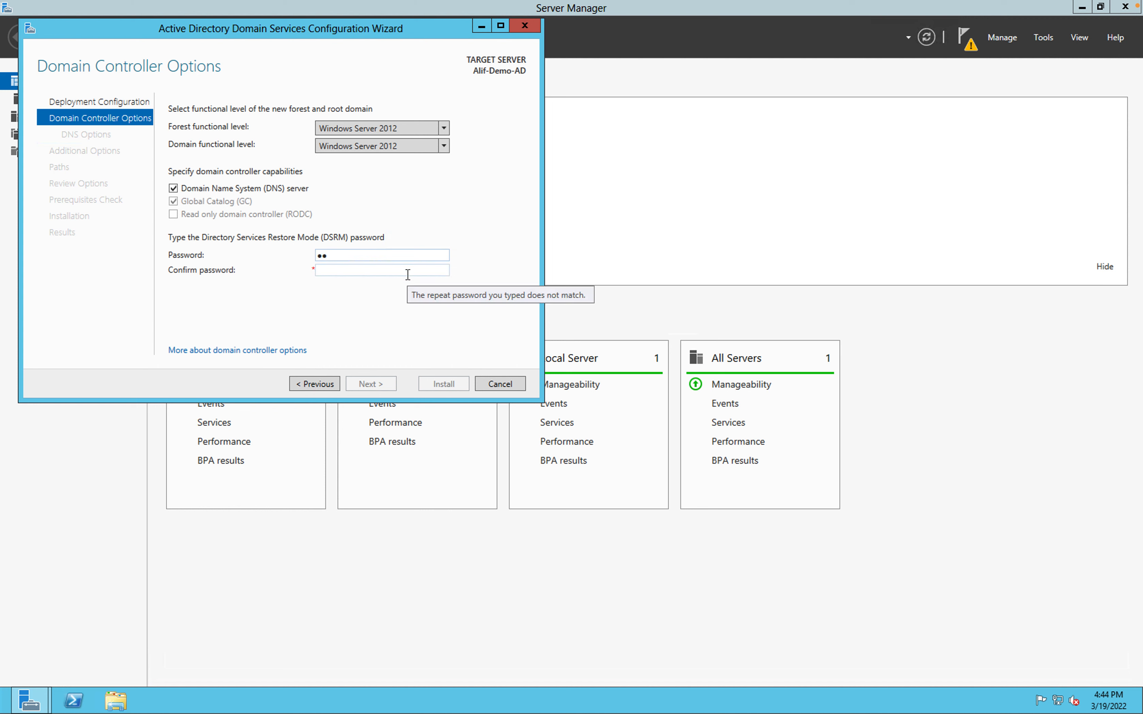
key(BackSpace)
key(BackSpace)
text(●●●●●●●●●●●)
click(408, 270)
text(●●●●●●)
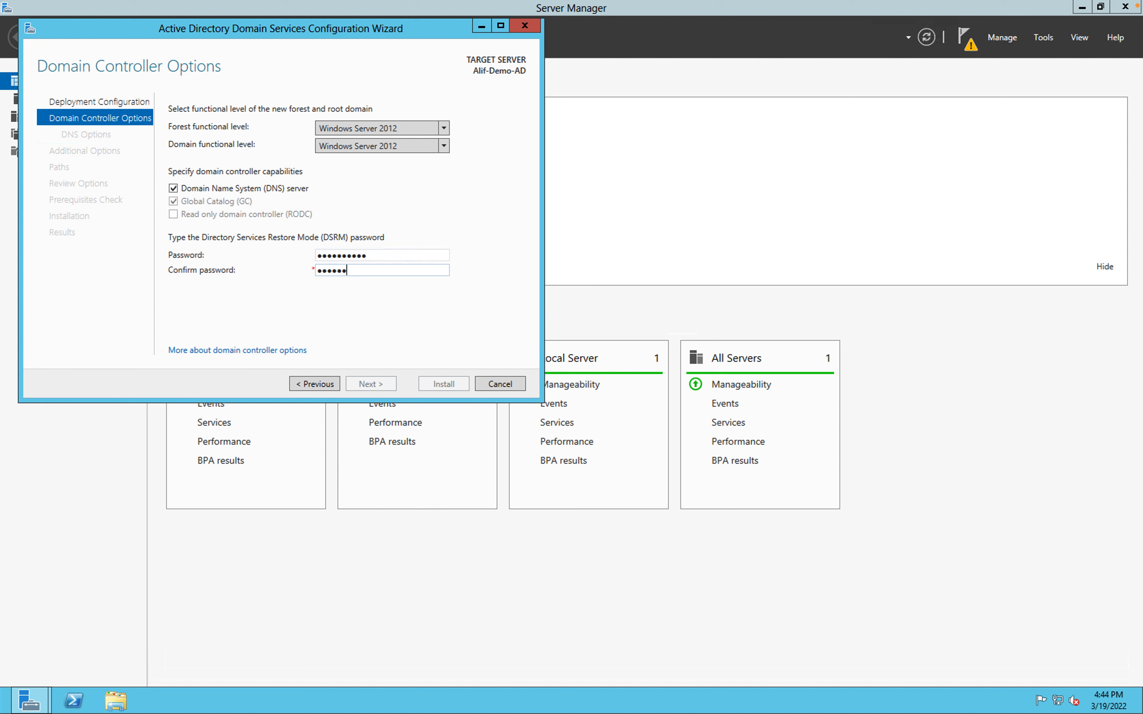
key(BackSpace)
key(BackSpace)
key(BackSpace)
key(BackSpace)
key(BackSpace)
key(BackSpace)
text(●●●●●●●●●●●)
key(Return)
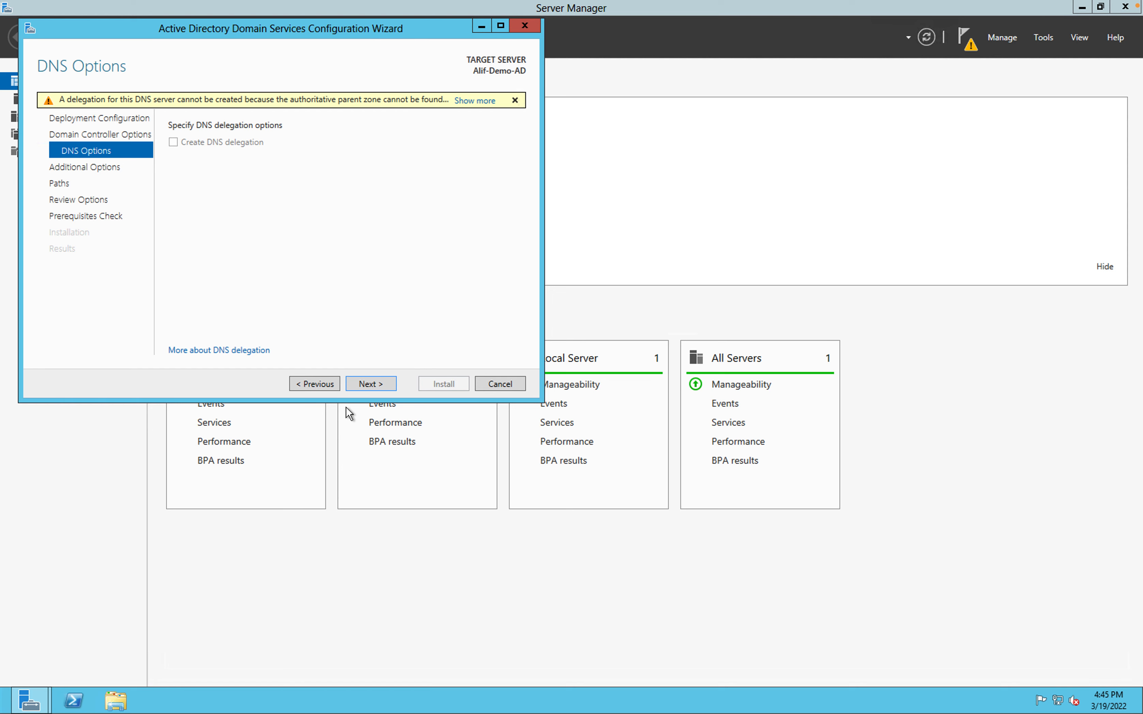
Step: Accept the default DNS options, the NetBIOS domain name ABC, and the default database, log and SYSVOL folders
click(372, 385)
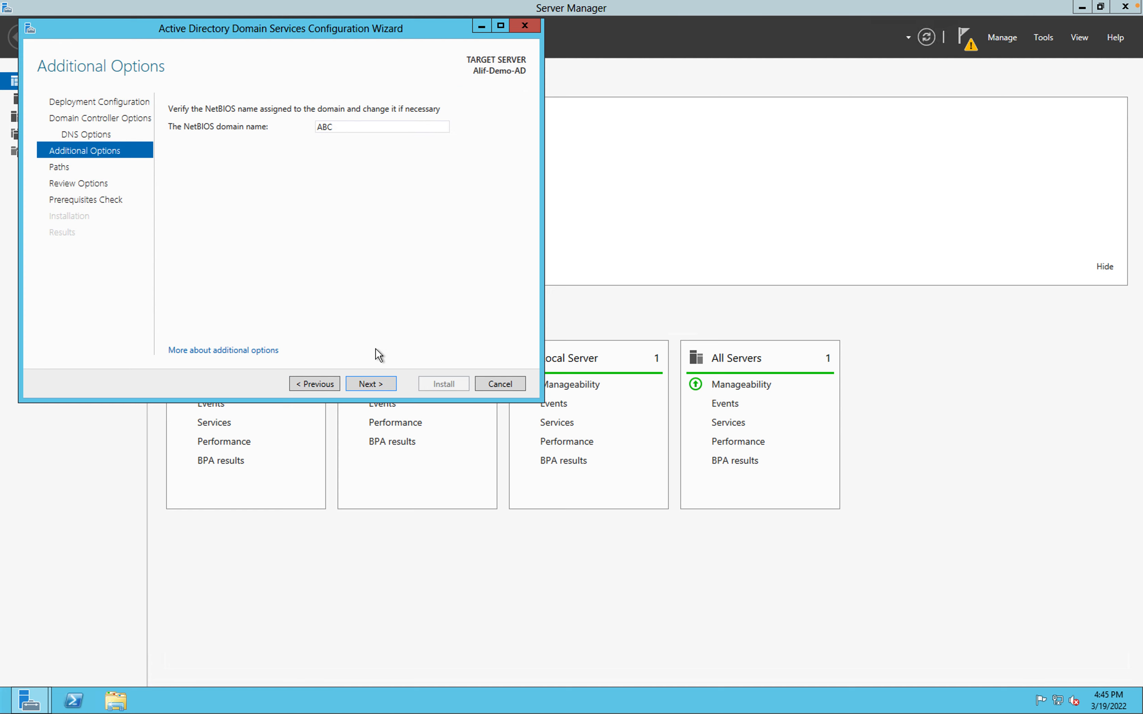
click(370, 379)
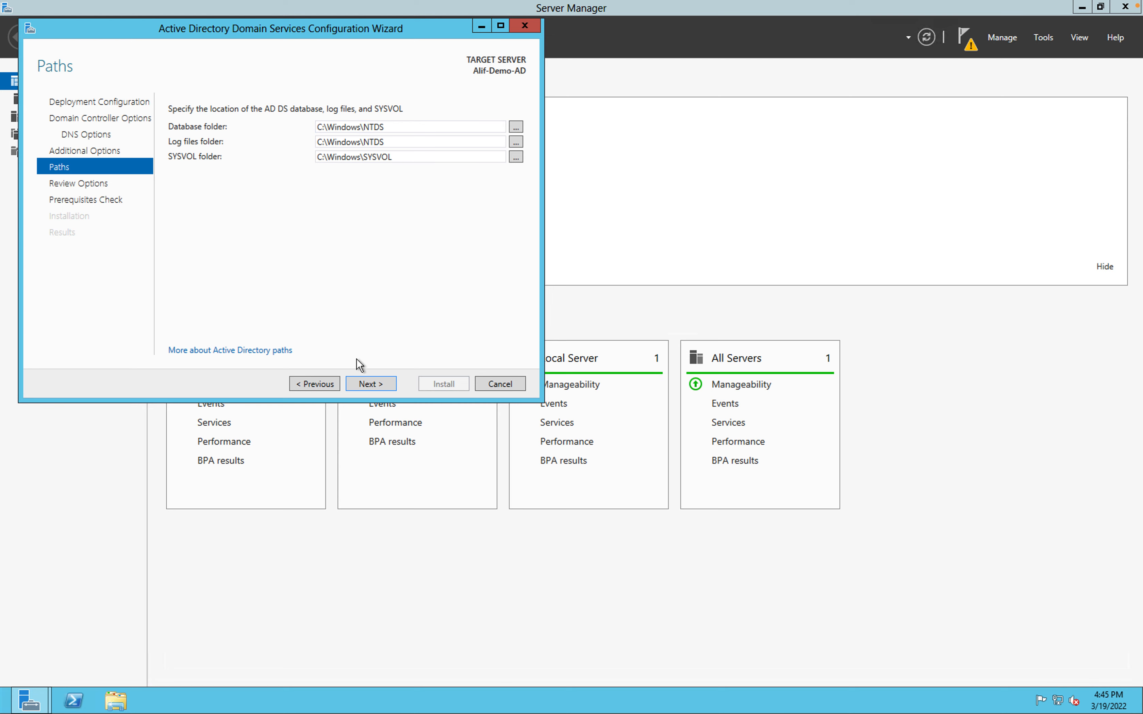
click(389, 387)
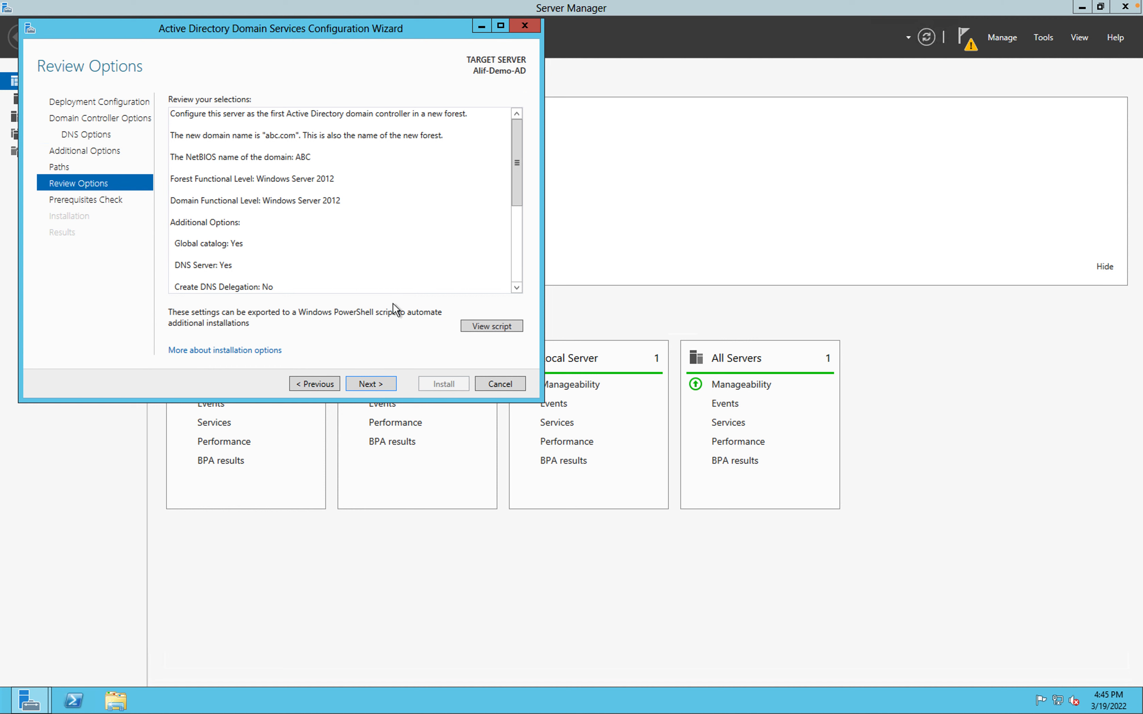
Step: Review the selected domain controller settings and proceed to the prerequisites check
drag(515, 198, 514, 219)
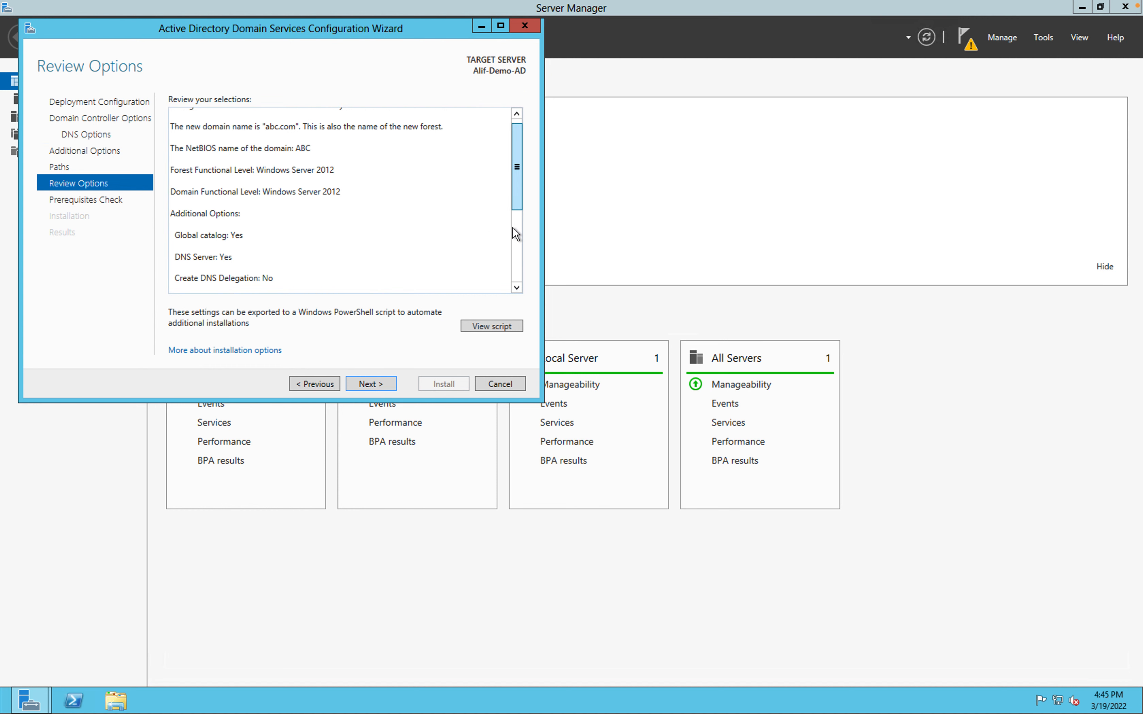
scroll(512, 237, down, 3)
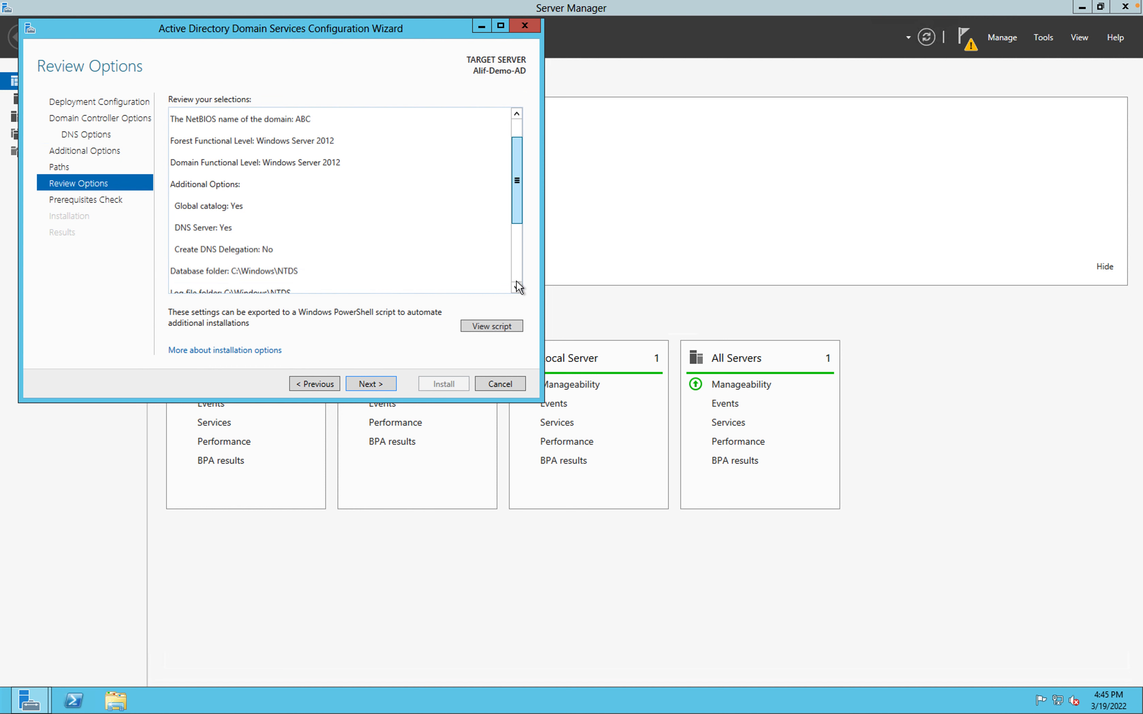
drag(519, 243, 519, 114)
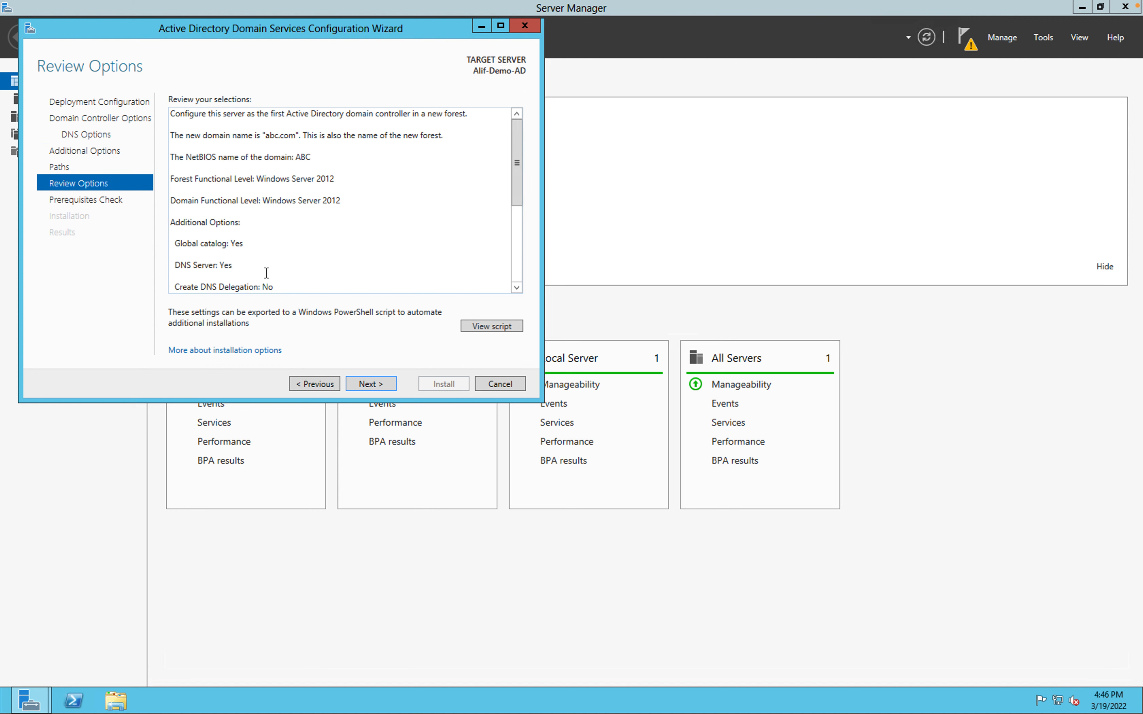
click(373, 386)
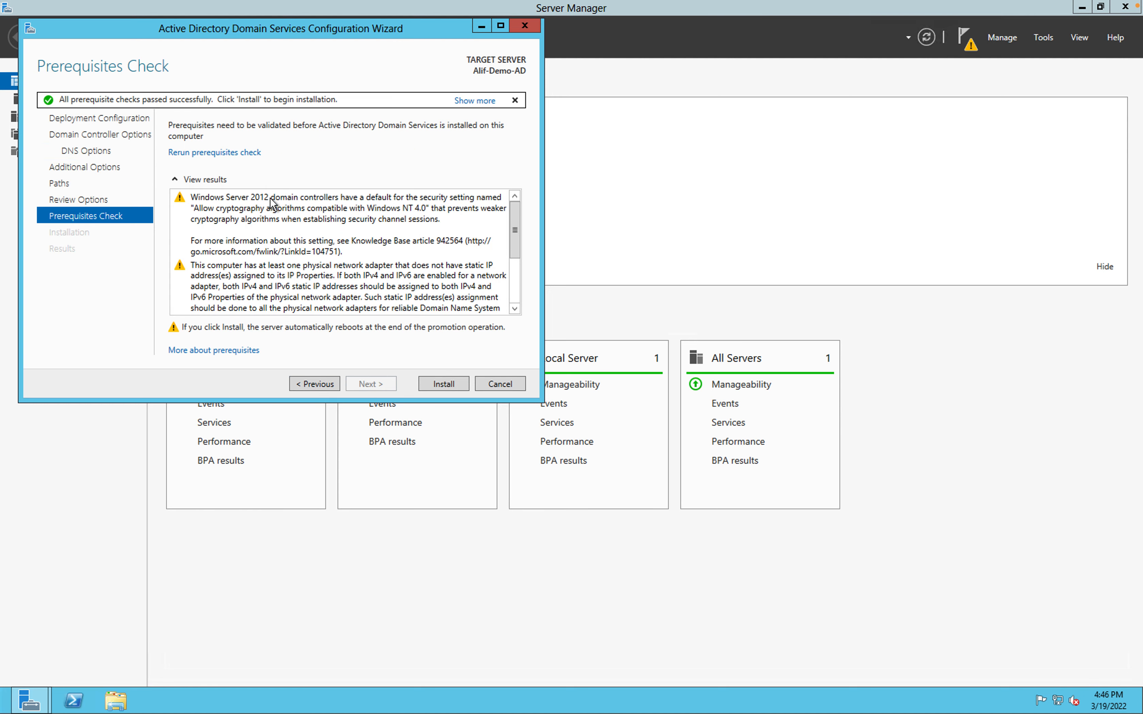
Step: Read through the prerequisites check results and start the domain controller installation
scroll(509, 264, down, 3)
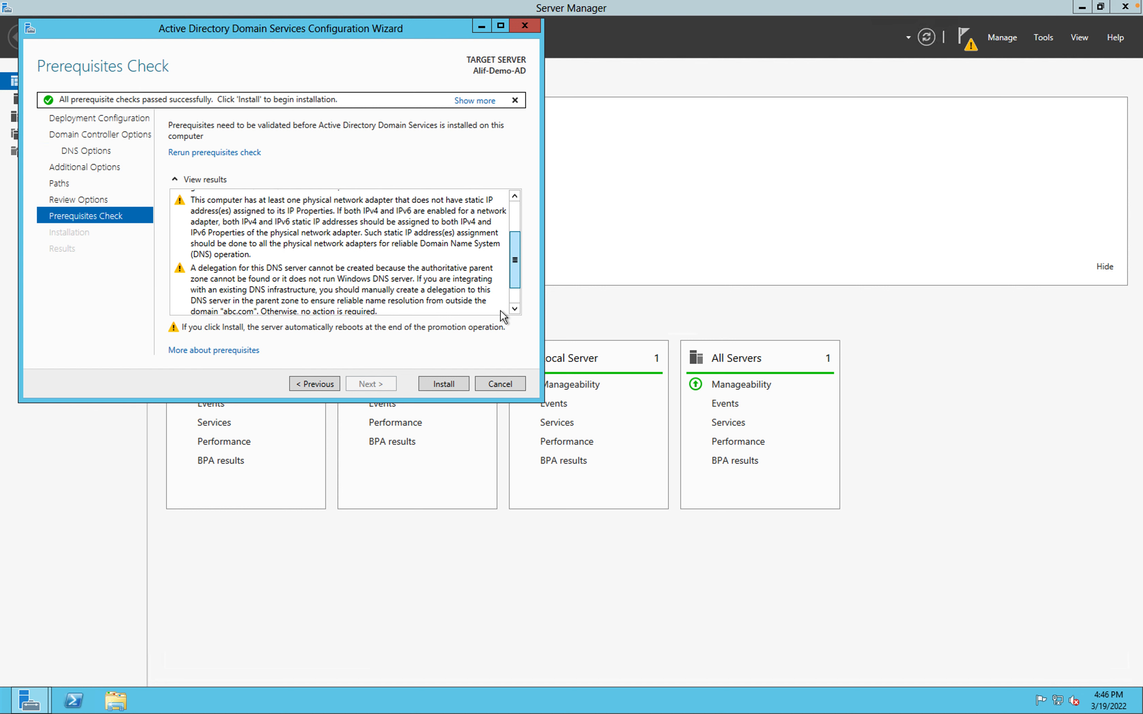
scroll(500, 311, down, 1)
scroll(500, 217, up, 5)
scroll(497, 265, down, 5)
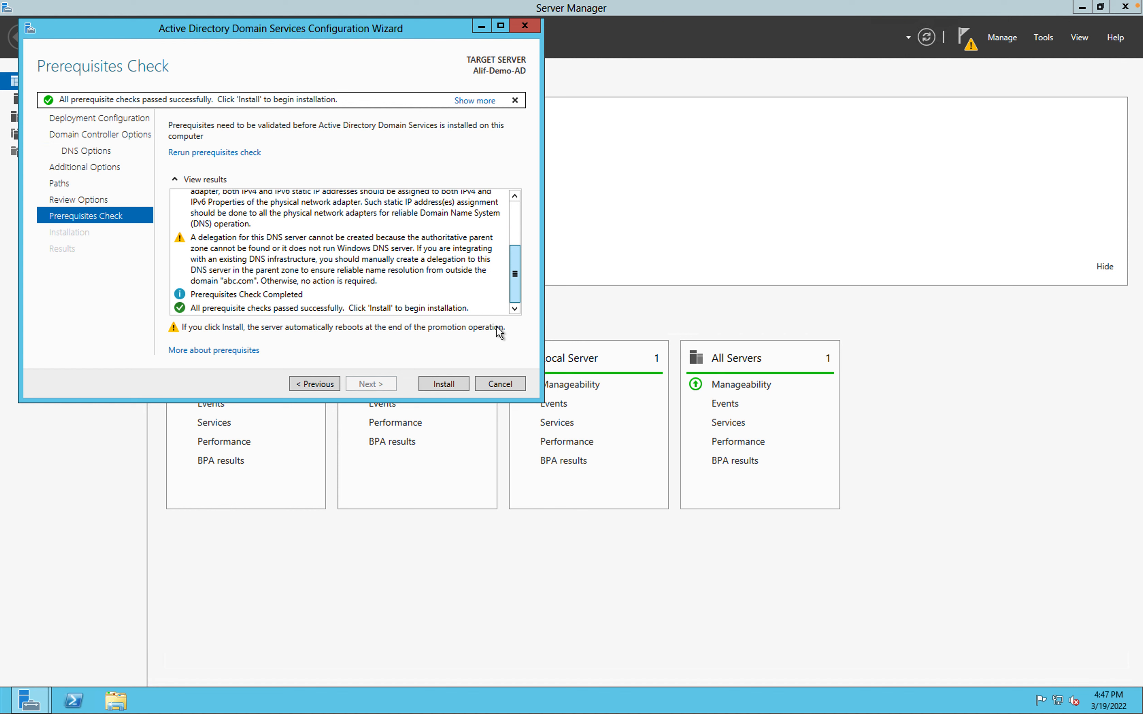
click(444, 384)
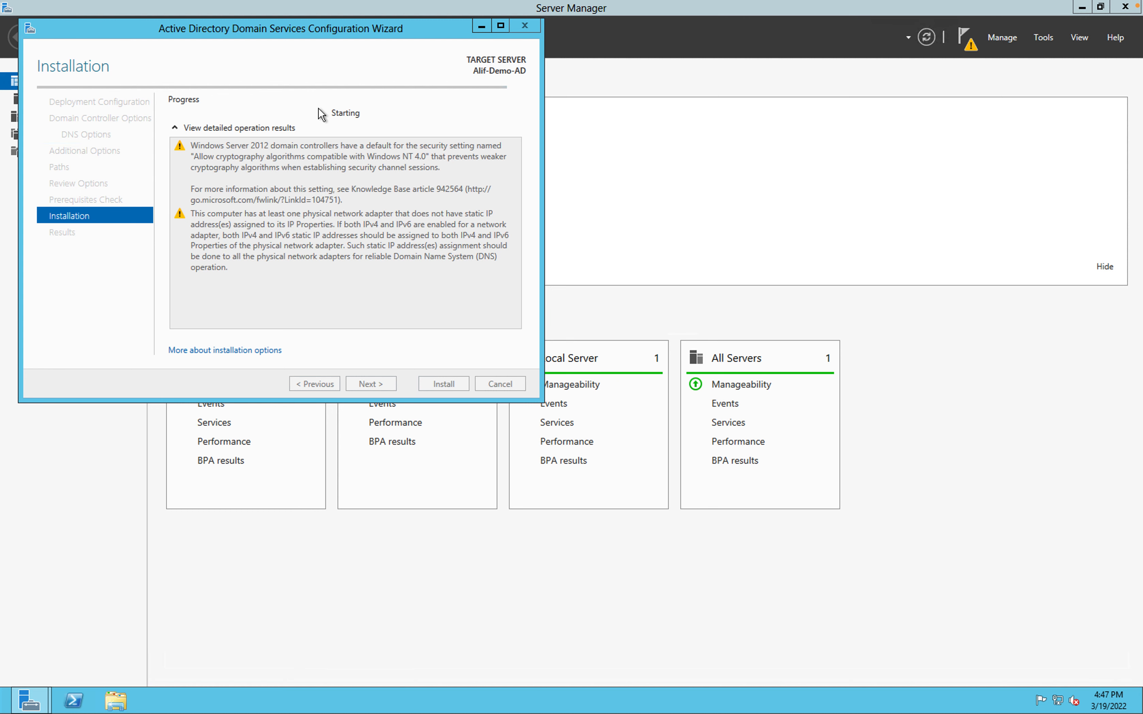
key(ctrl+Left)
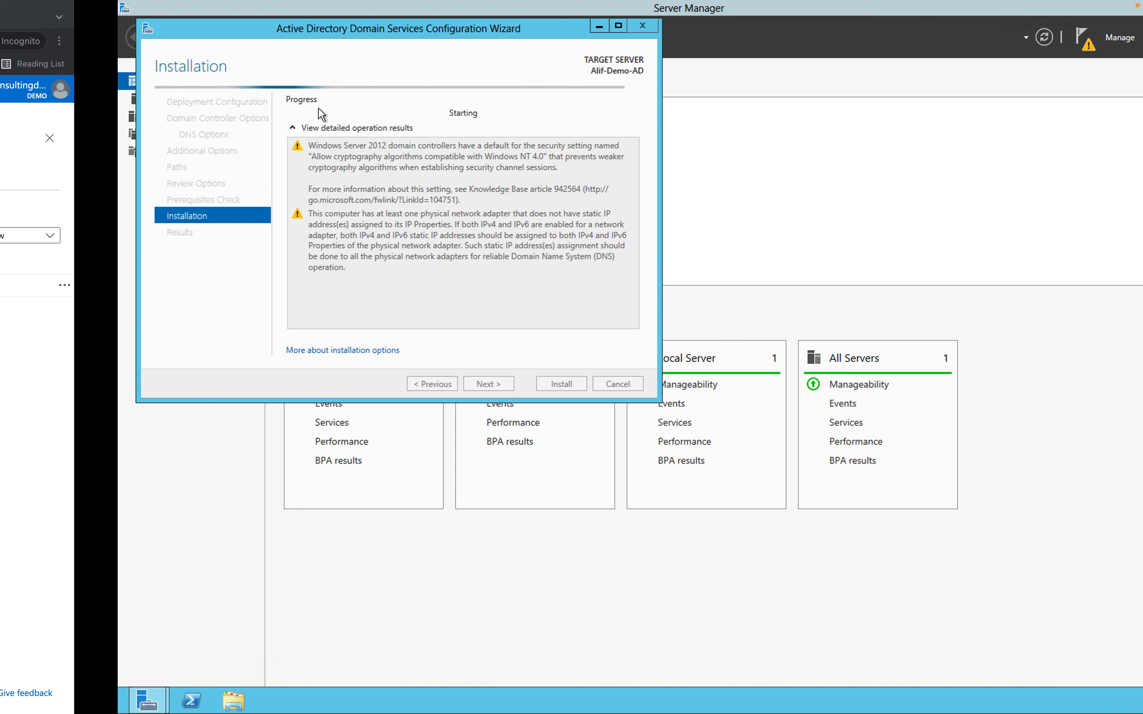
key(ctrl+Left)
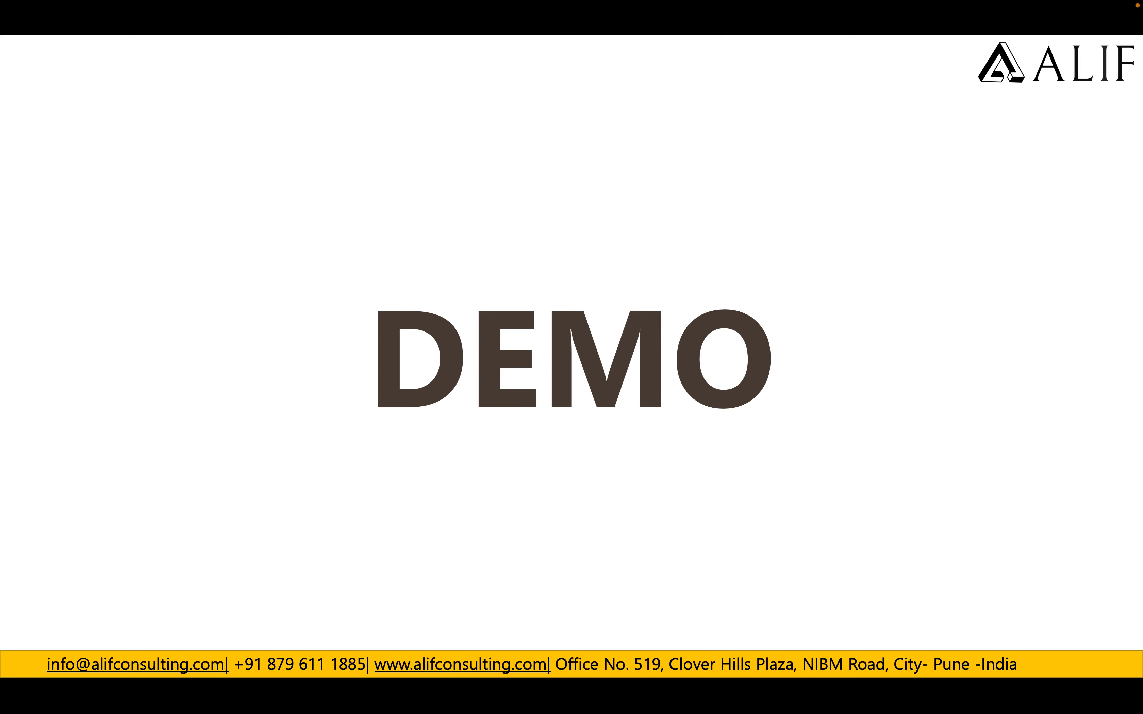
key(Right)
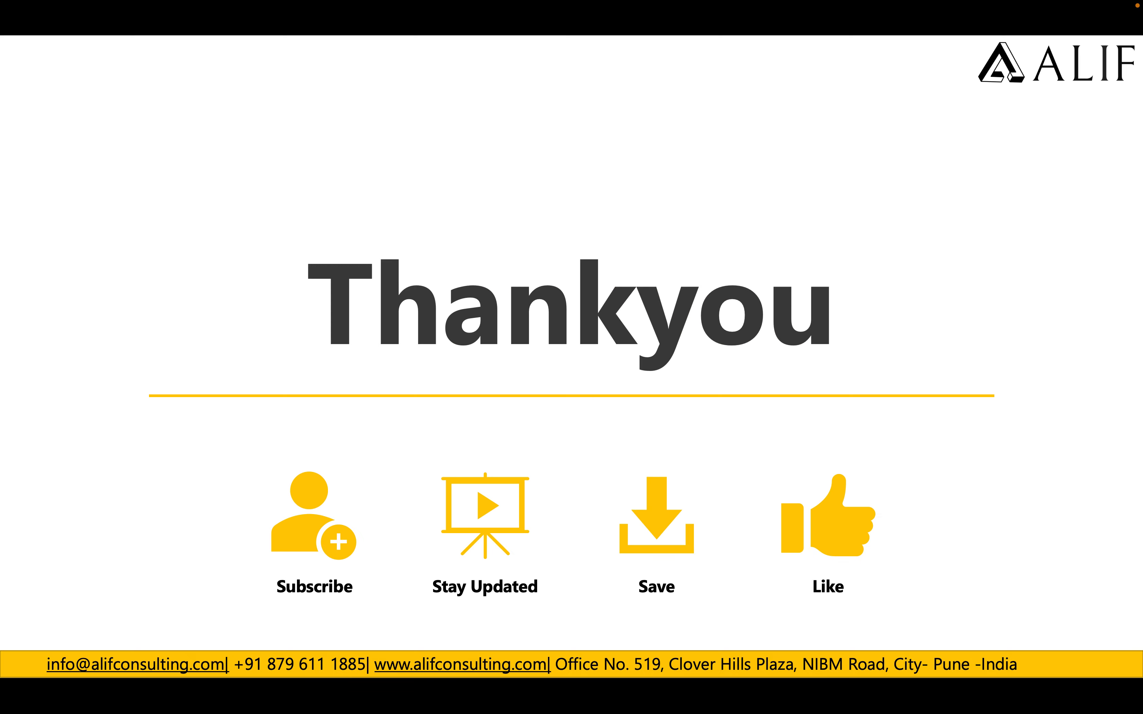